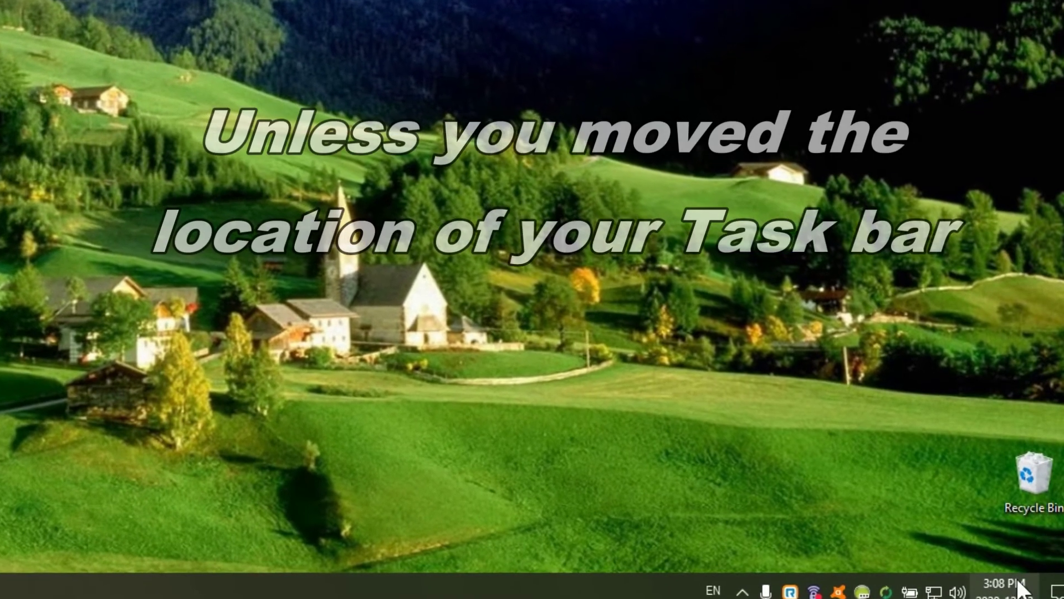
Step: Move the RingCentral icon from the visible tray into the hidden icons panel
mouse_move(1006, 591)
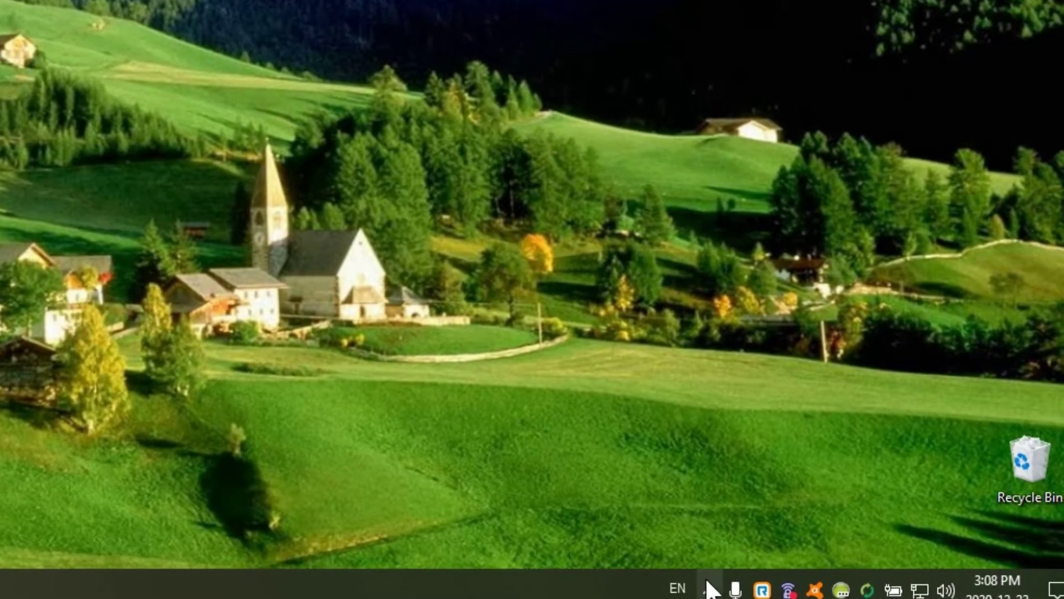
click(709, 587)
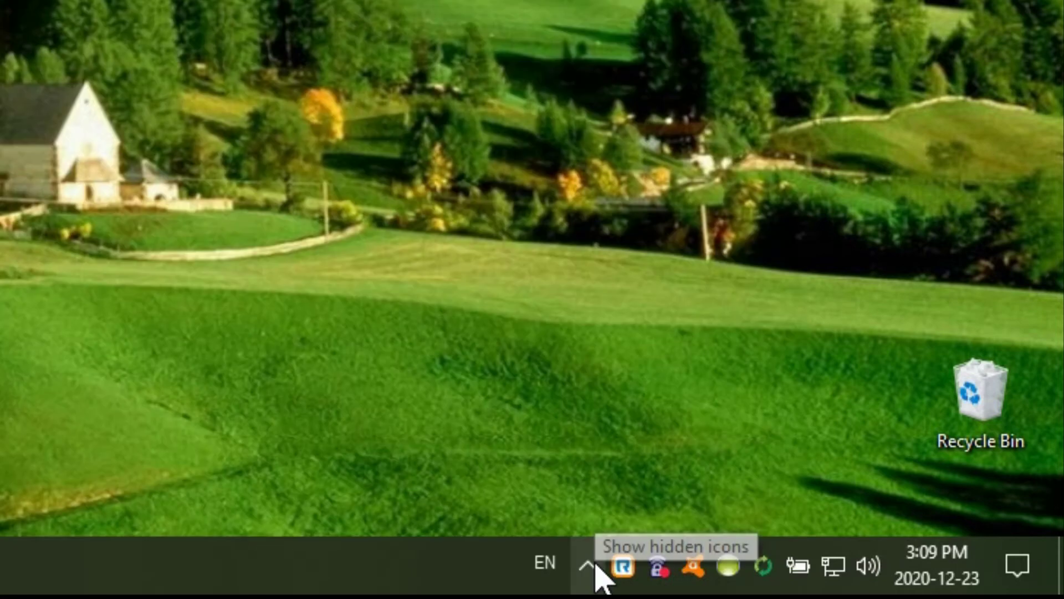
click(589, 566)
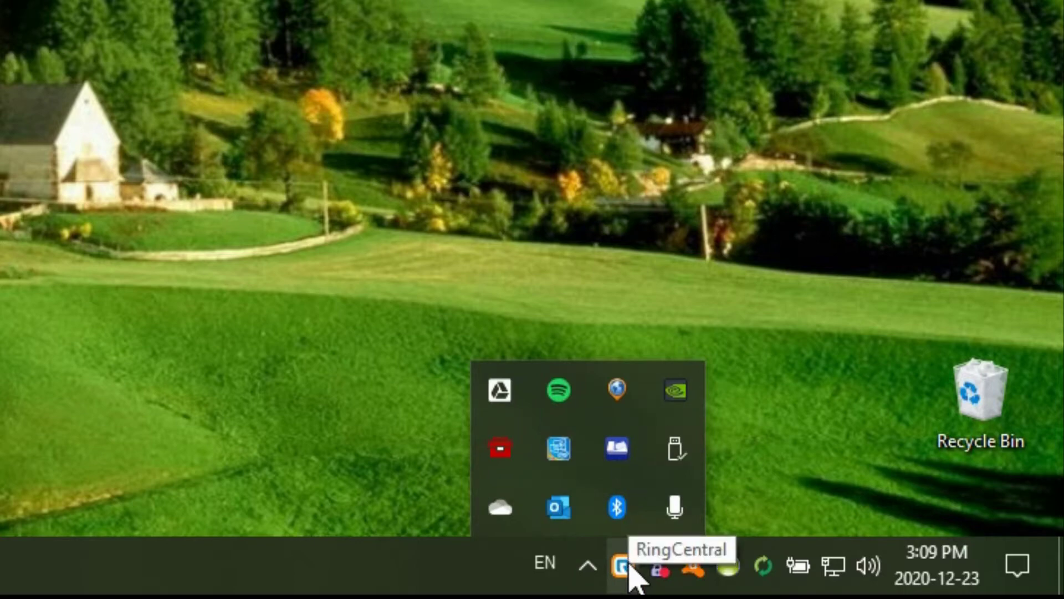
mouse_move(632, 571)
mouse_down()
mouse_move(610, 498)
mouse_move(700, 513)
mouse_move(610, 505)
mouse_move(597, 459)
mouse_up()
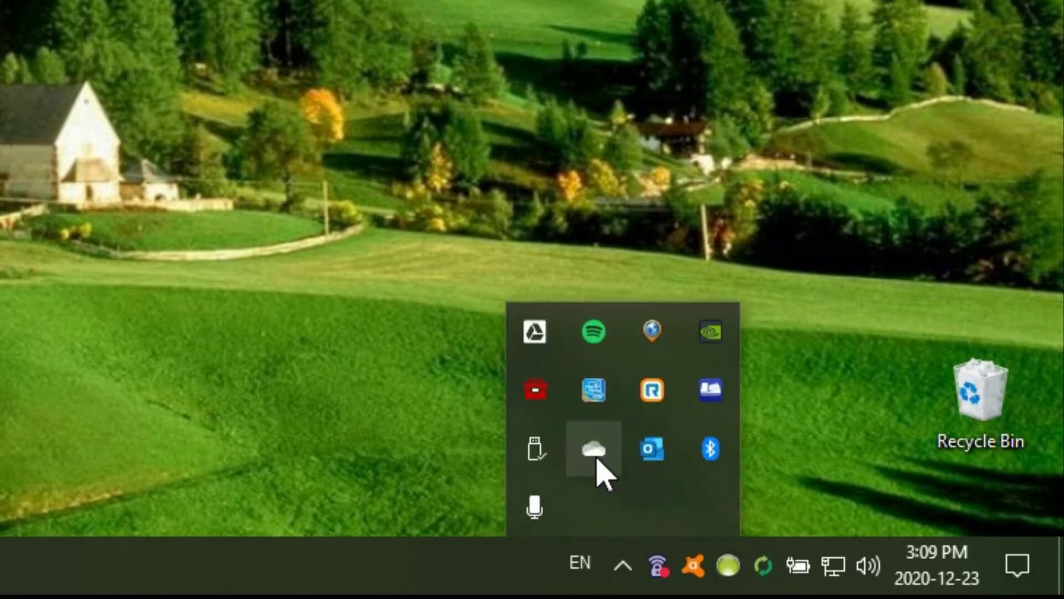
click(389, 430)
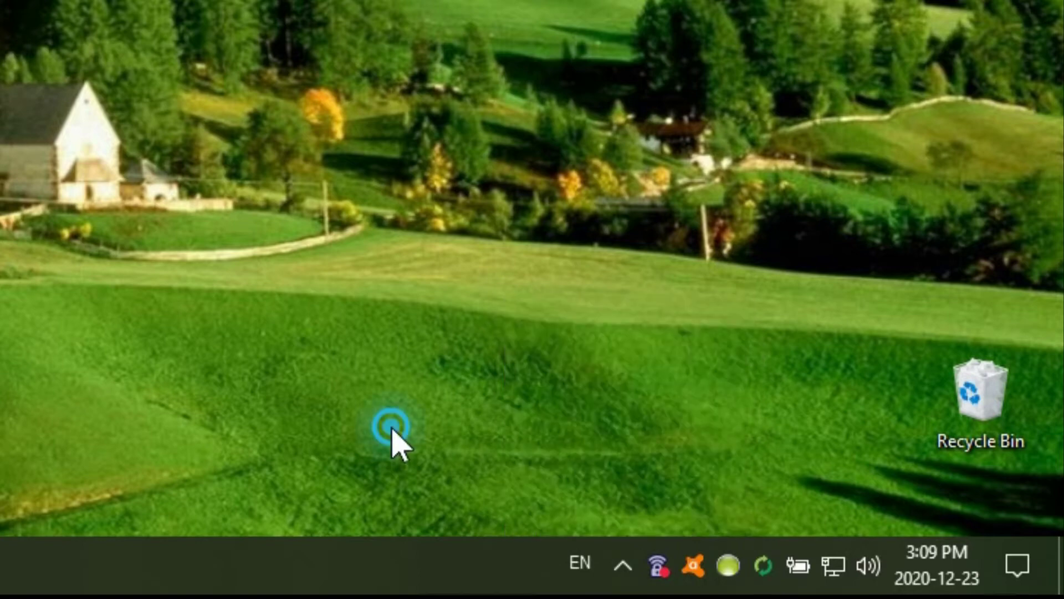
Step: Drag the RingCentral icon back to the visible tray and reorder it among the icons
click(623, 566)
click(623, 565)
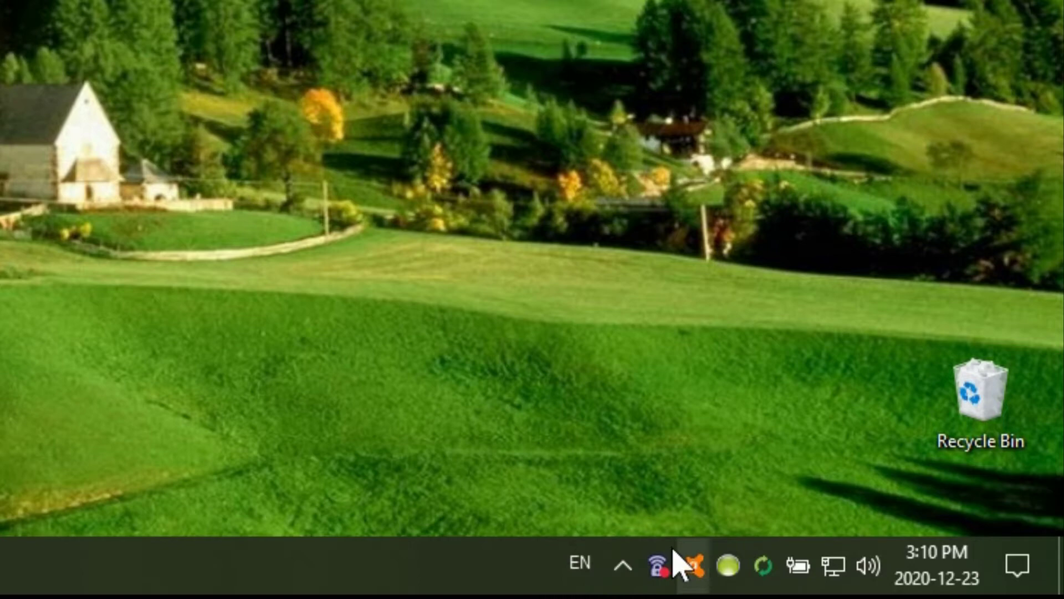
mouse_move(660, 574)
mouse_down()
mouse_move(657, 486)
mouse_move(635, 424)
mouse_move(622, 499)
mouse_move(678, 582)
mouse_up()
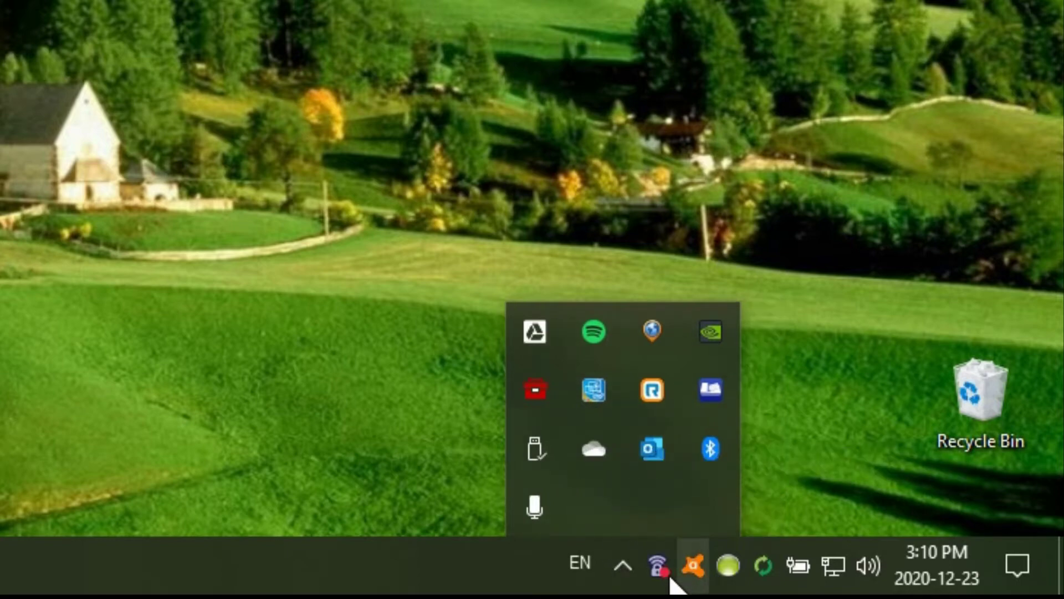
drag(652, 390, 658, 577)
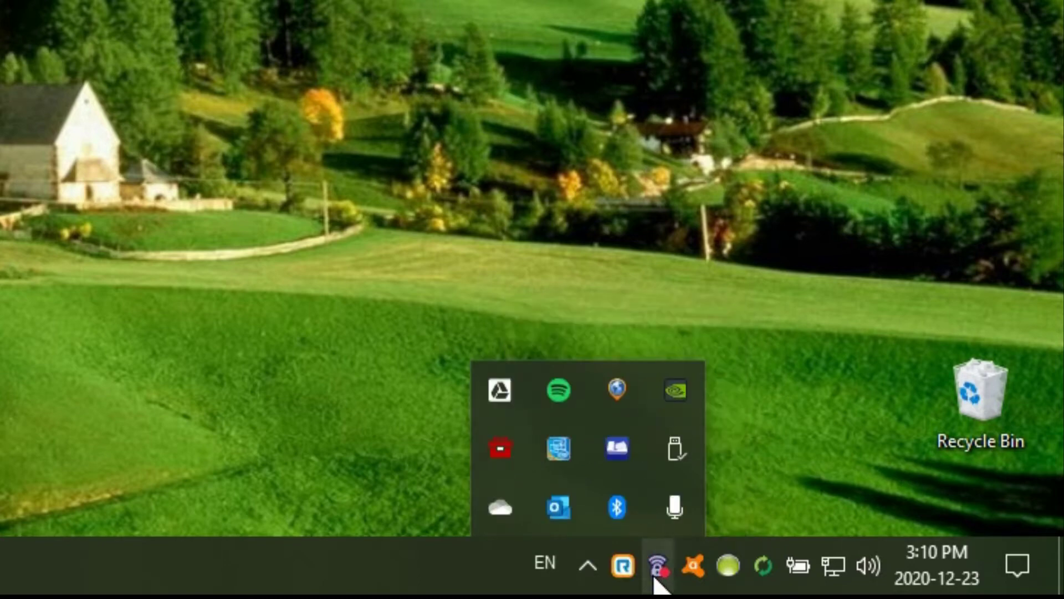
click(627, 563)
mouse_move(627, 564)
mouse_down()
mouse_move(763, 571)
mouse_move(620, 570)
mouse_up()
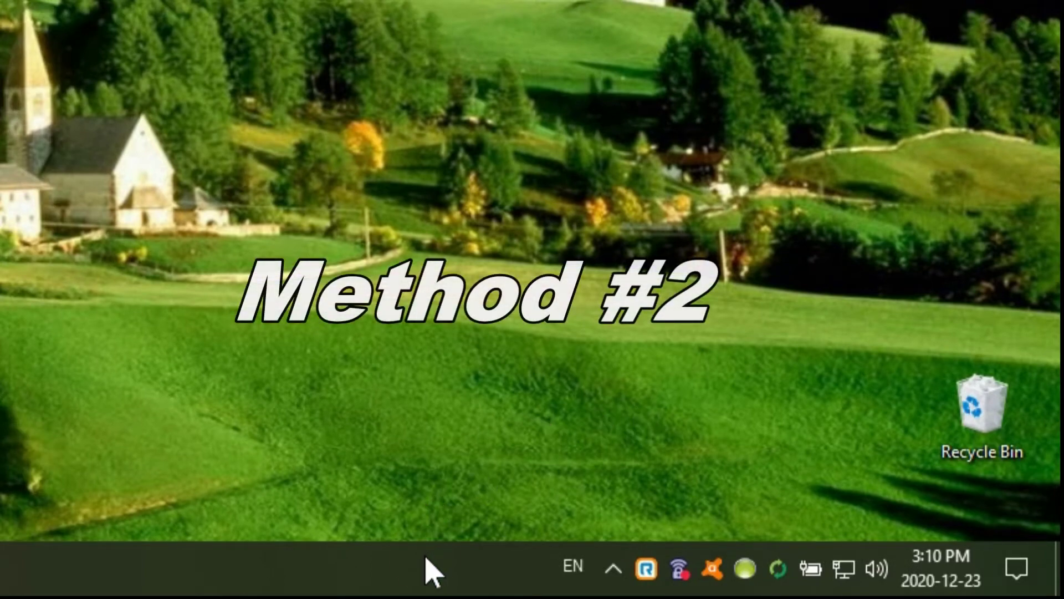
Step: Open Taskbar settings from the taskbar menu and scroll down to Notification area
right_click(427, 560)
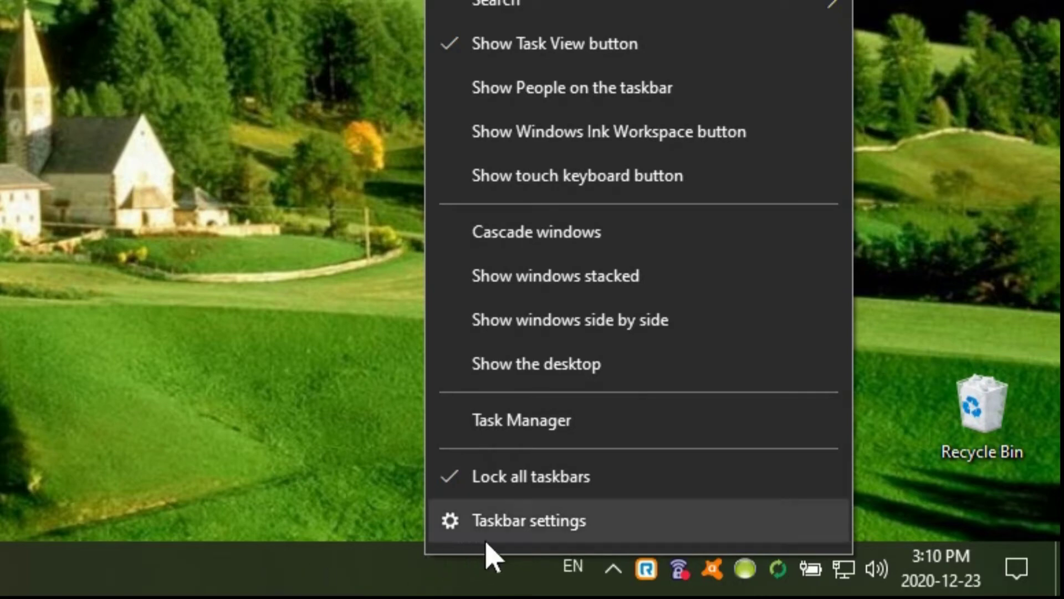
click(497, 524)
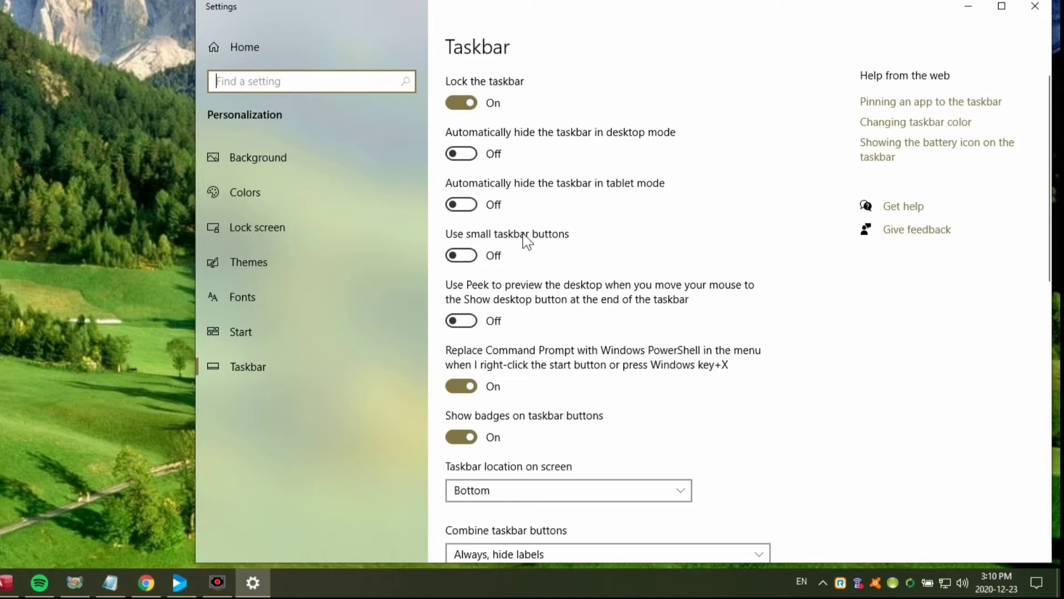
scroll(533, 265, down, 5)
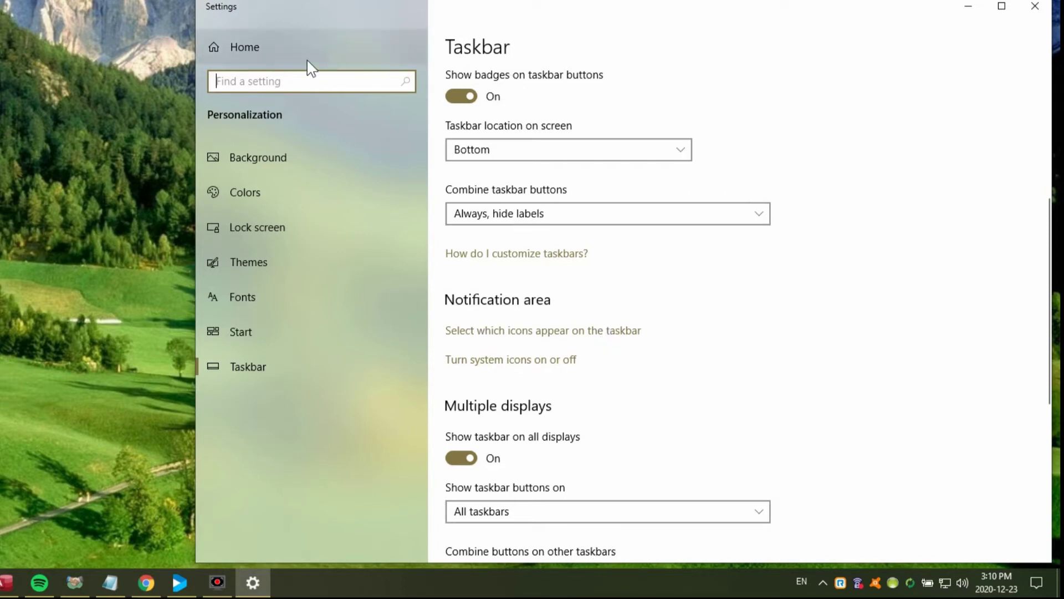
click(1036, 8)
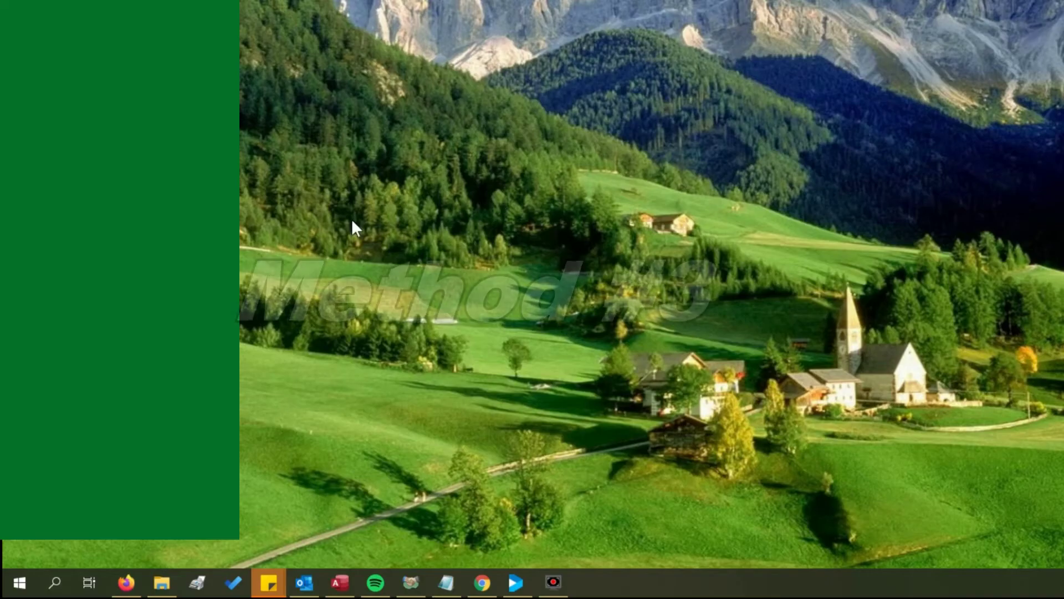
click(12, 587)
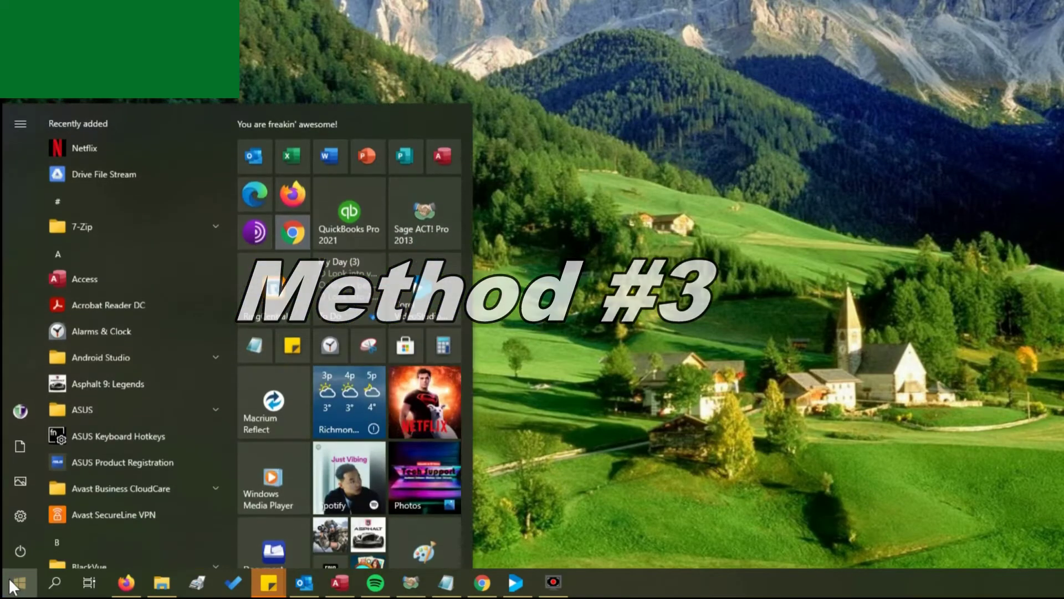
click(22, 518)
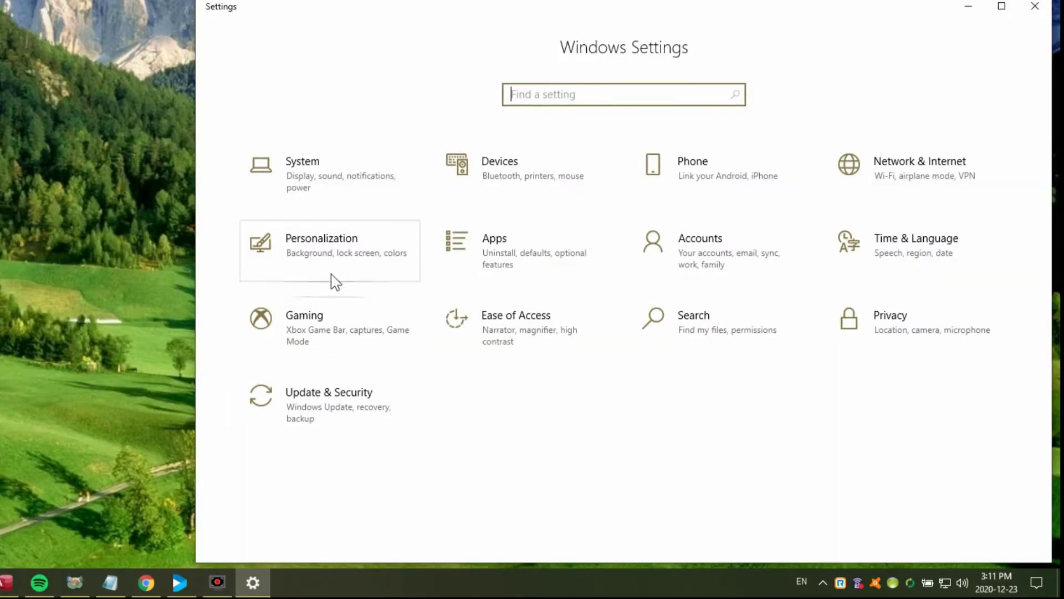
click(344, 271)
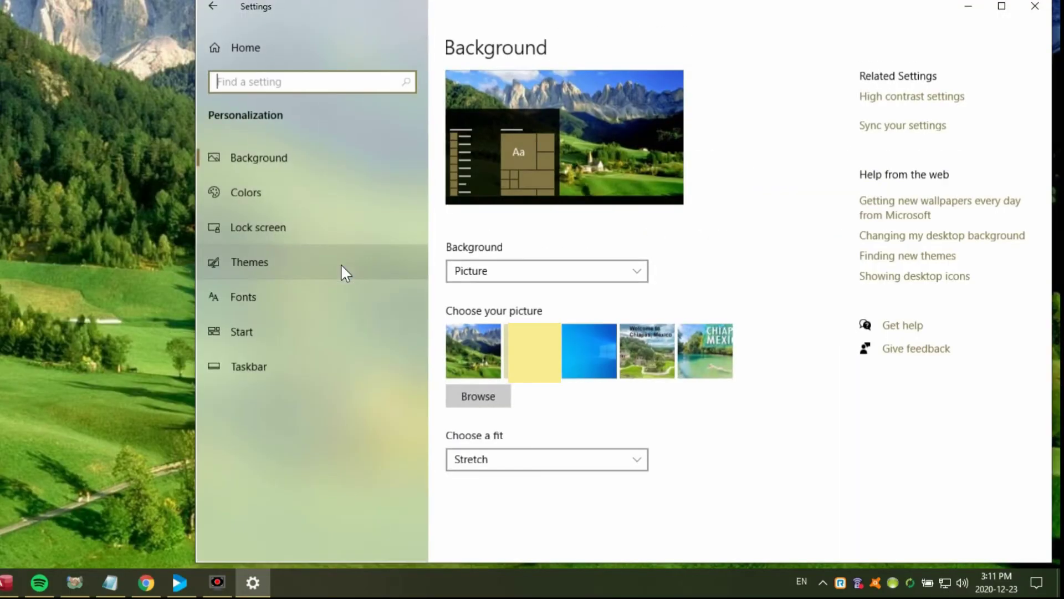
click(281, 368)
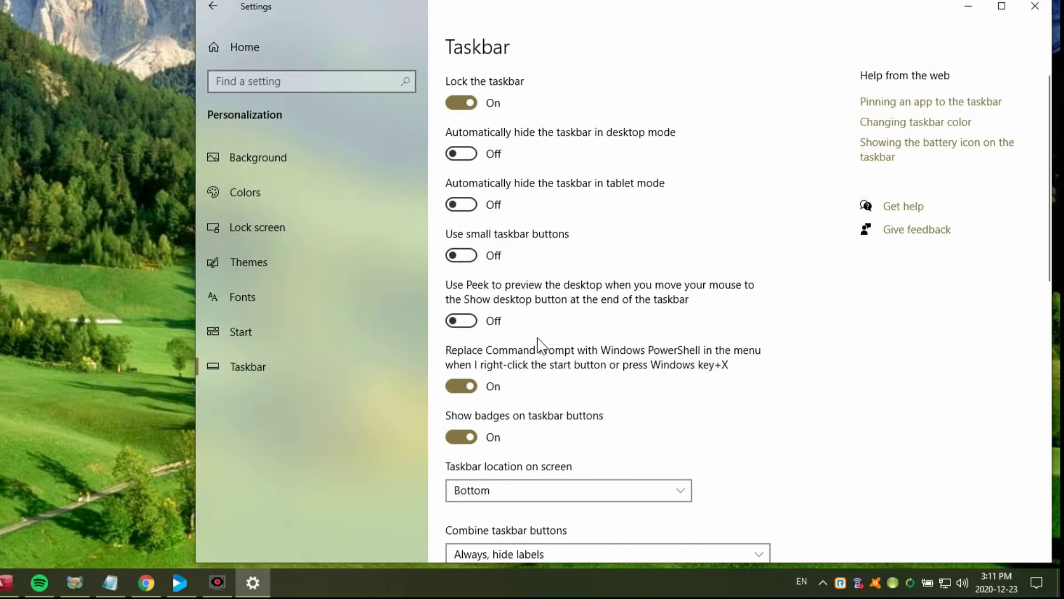
scroll(667, 349, down, 5)
scroll(669, 350, down, 1)
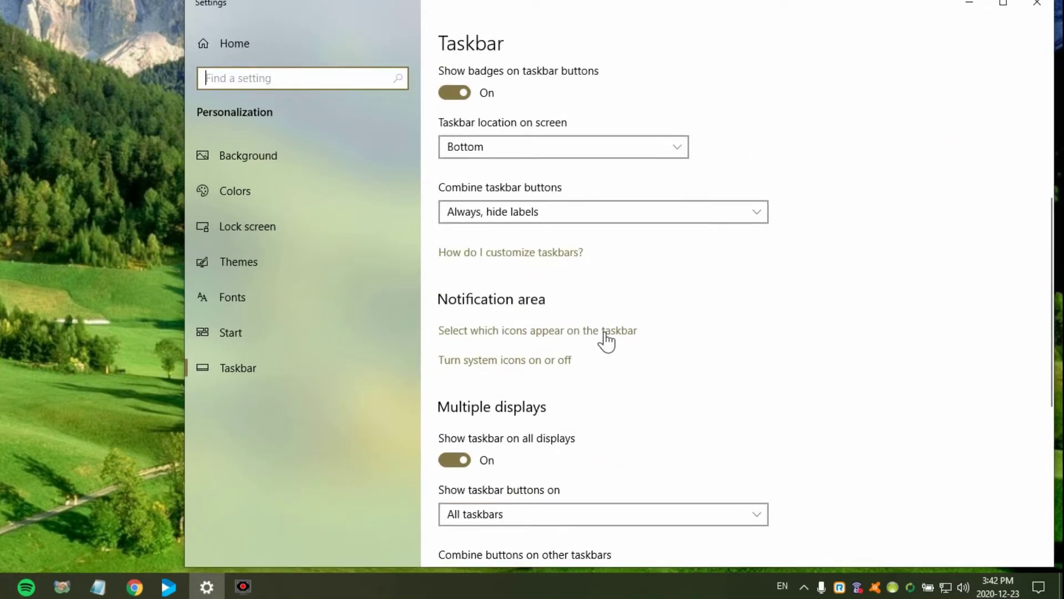
Step: On the taskbar icons page, toggle RingCentral Off, check the tray, then turn it On
click(607, 340)
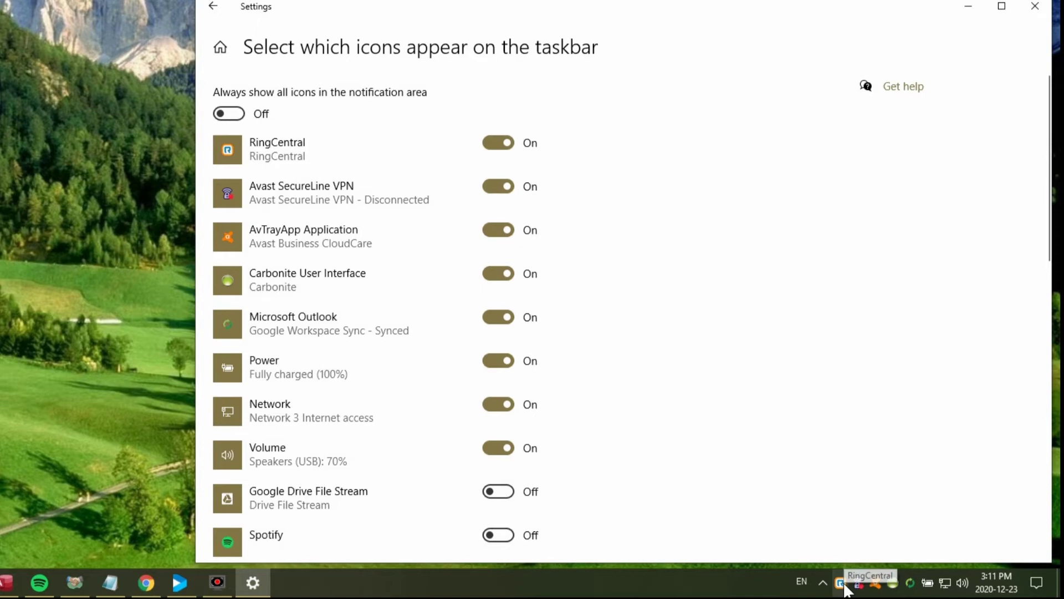
click(502, 146)
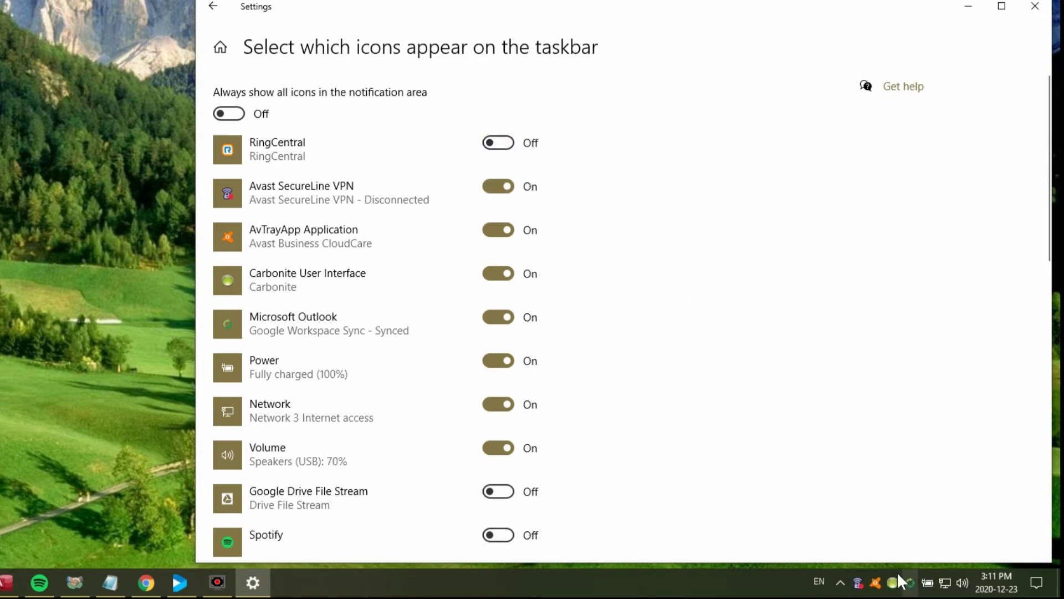
click(841, 582)
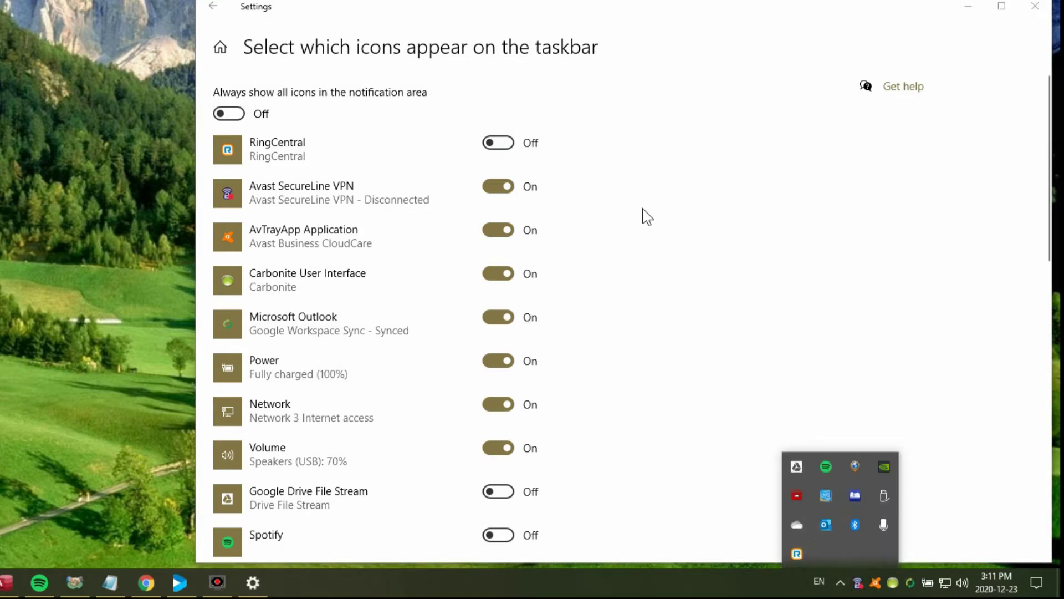
click(503, 145)
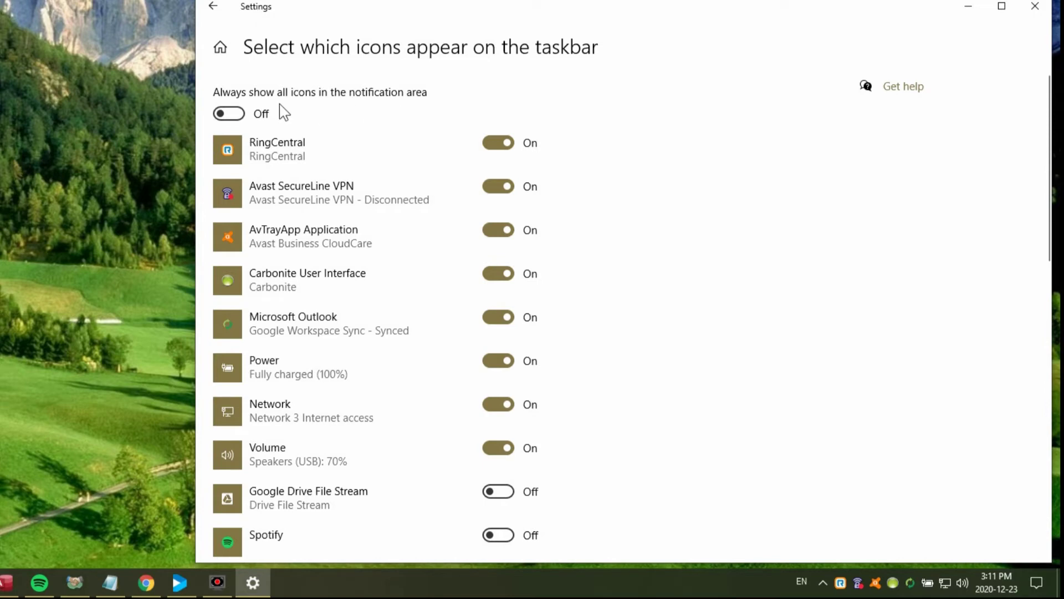
Step: Turn 'Always show all icons in the notification area' On then Off, and check the hidden icons
click(226, 114)
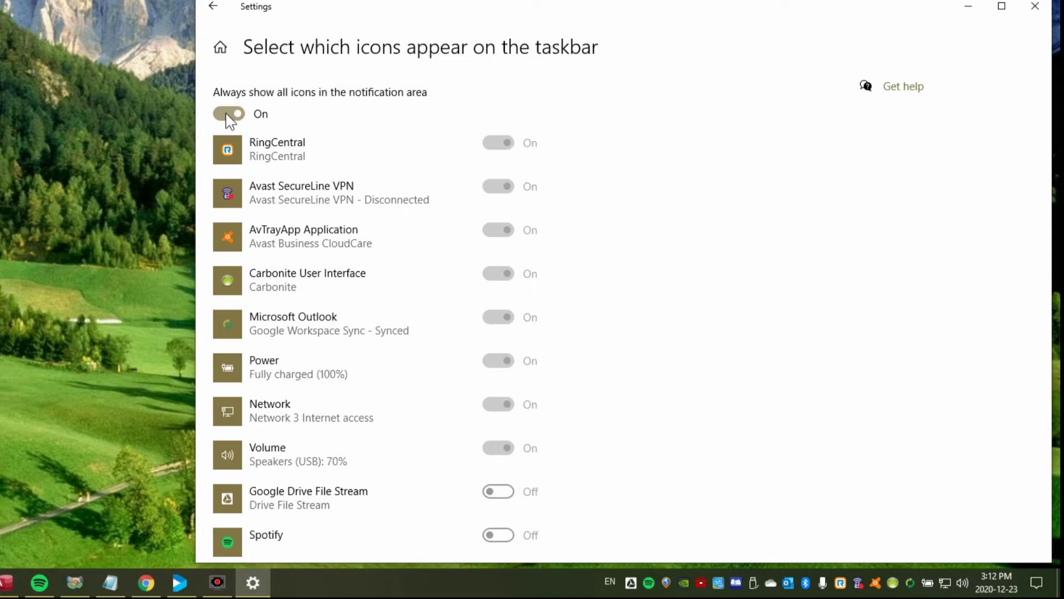
click(226, 114)
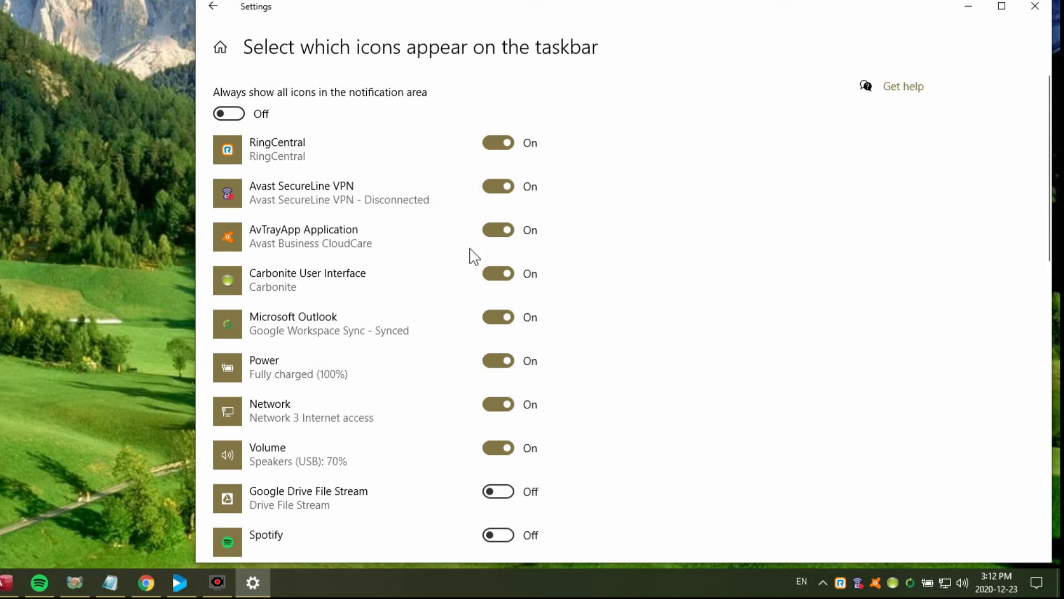
click(823, 582)
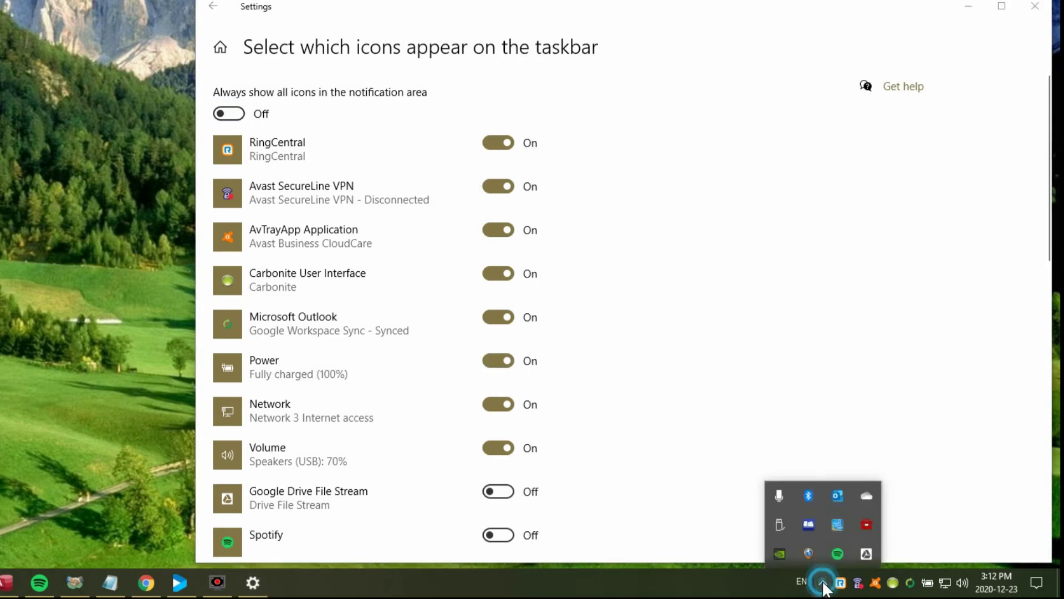
click(714, 349)
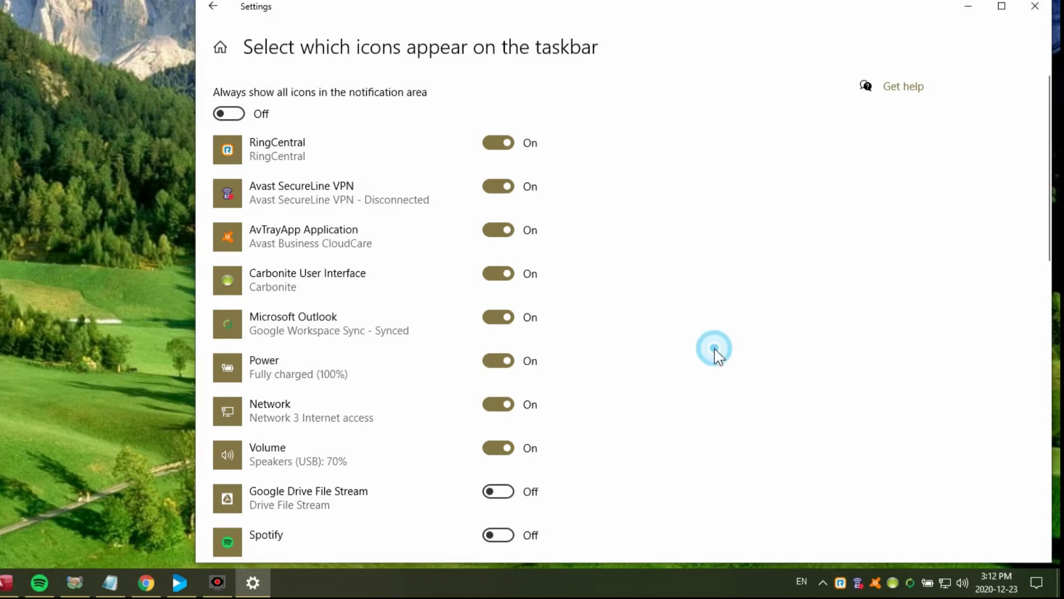
Step: Scroll through the tray icon list and check which icons are still hidden
scroll(666, 341, down, 10)
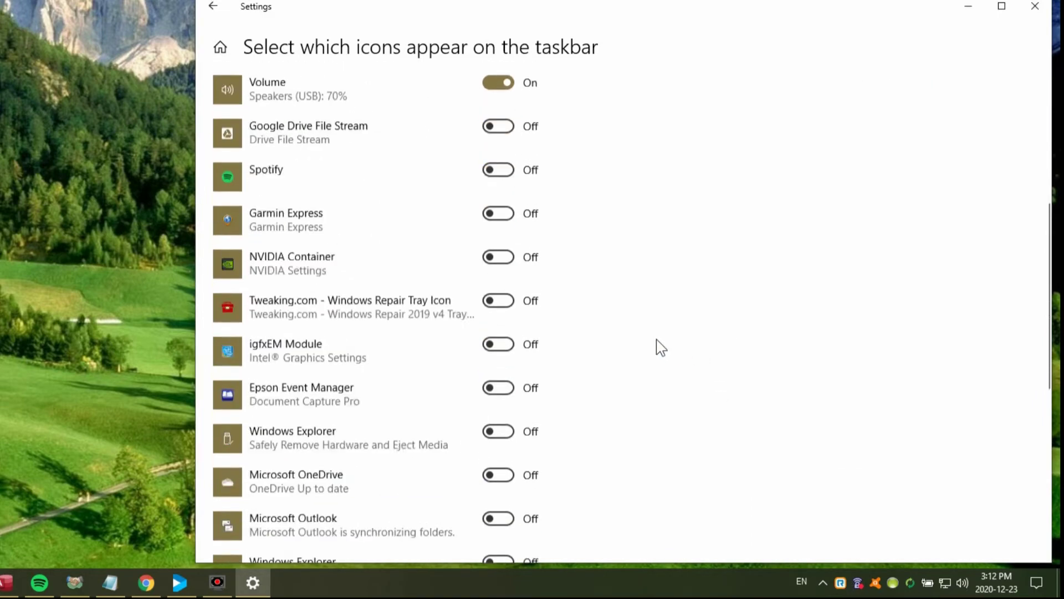
scroll(656, 340, down, 5)
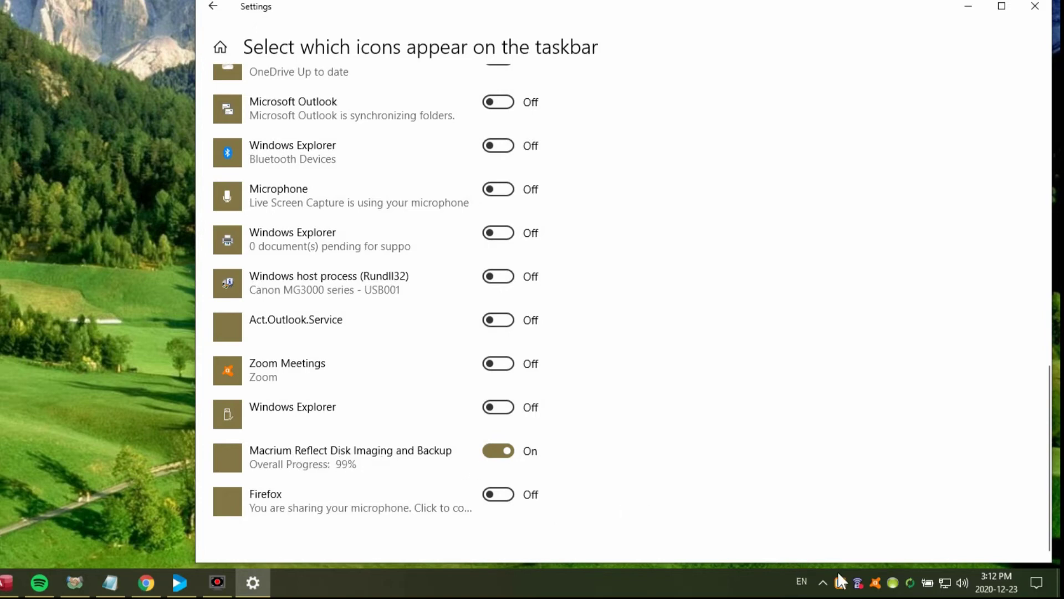
click(822, 582)
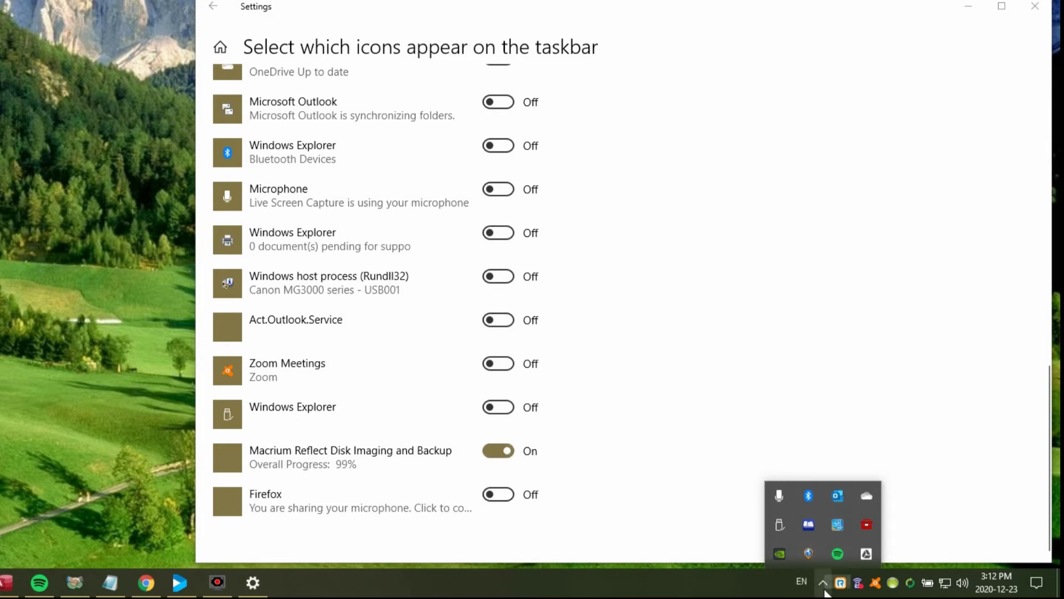
Step: Return to the main Taskbar page and scroll down to the Notification area section
click(214, 6)
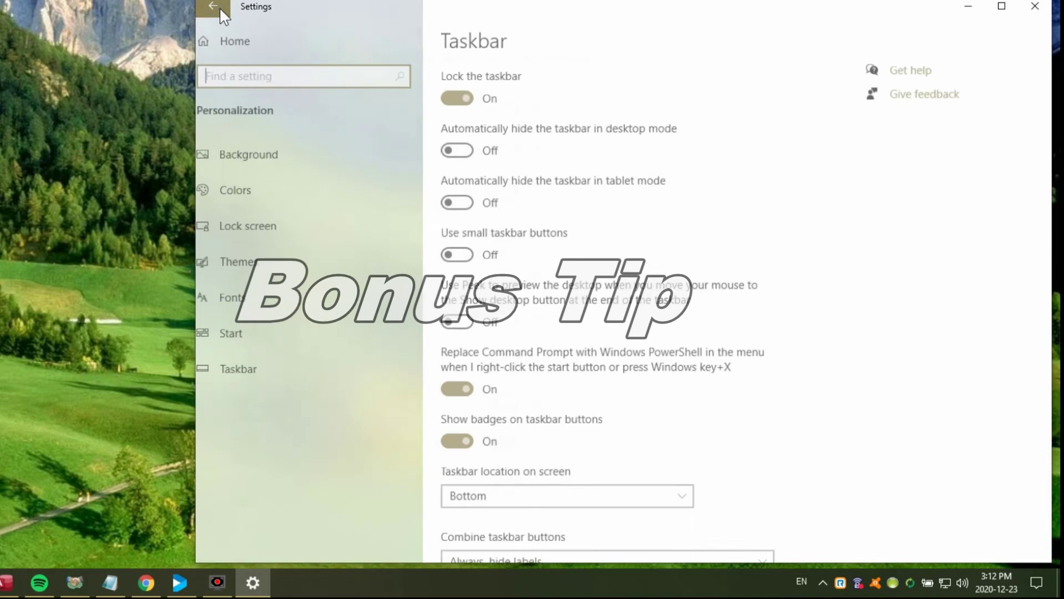
scroll(556, 303, down, 8)
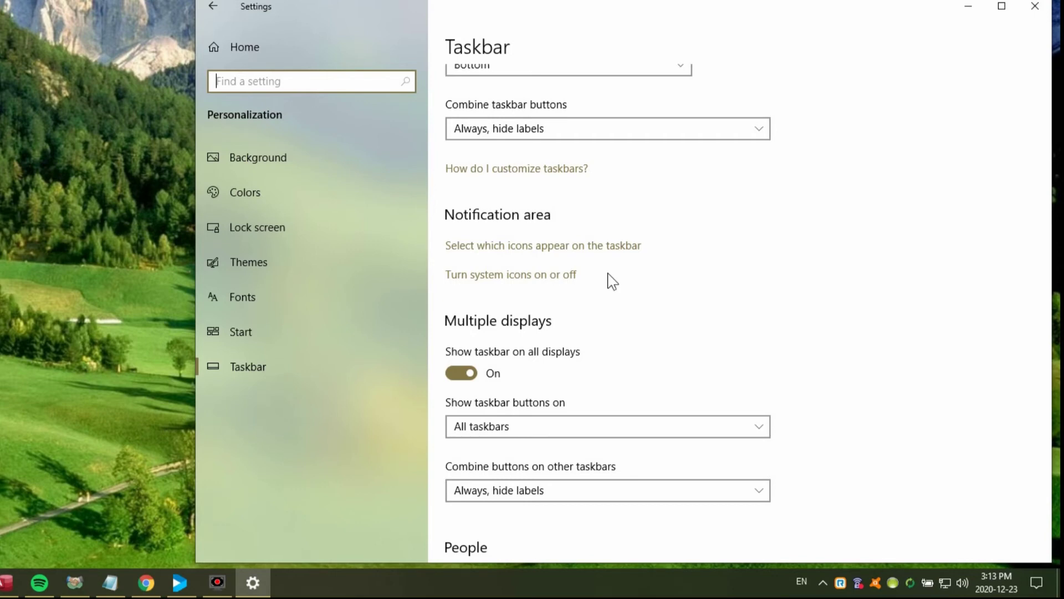
Step: On 'Turn system icons on or off', switch Volume Off, check the tray, then back On
click(495, 277)
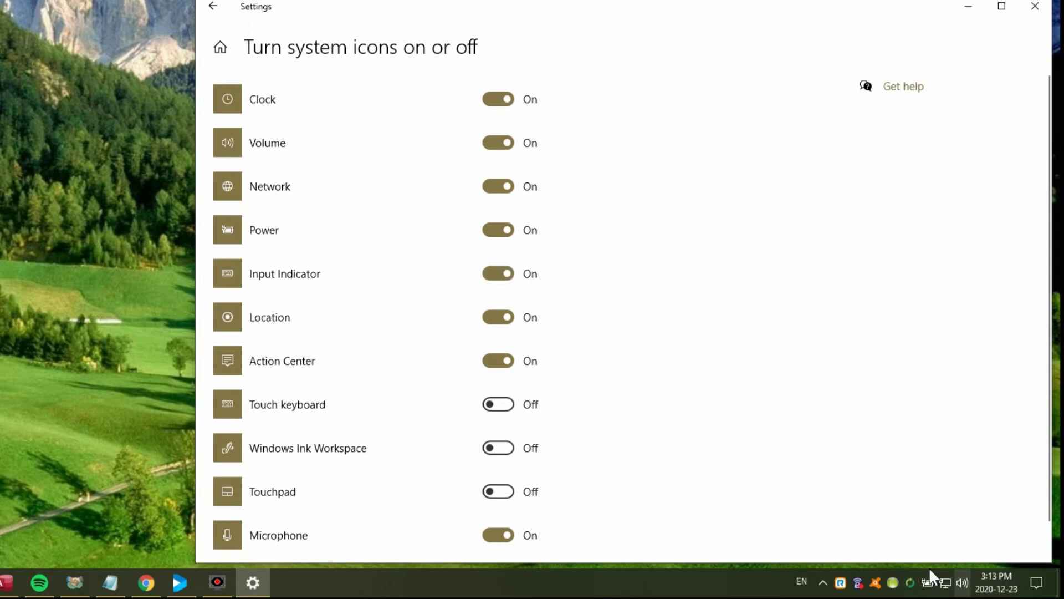
click(504, 143)
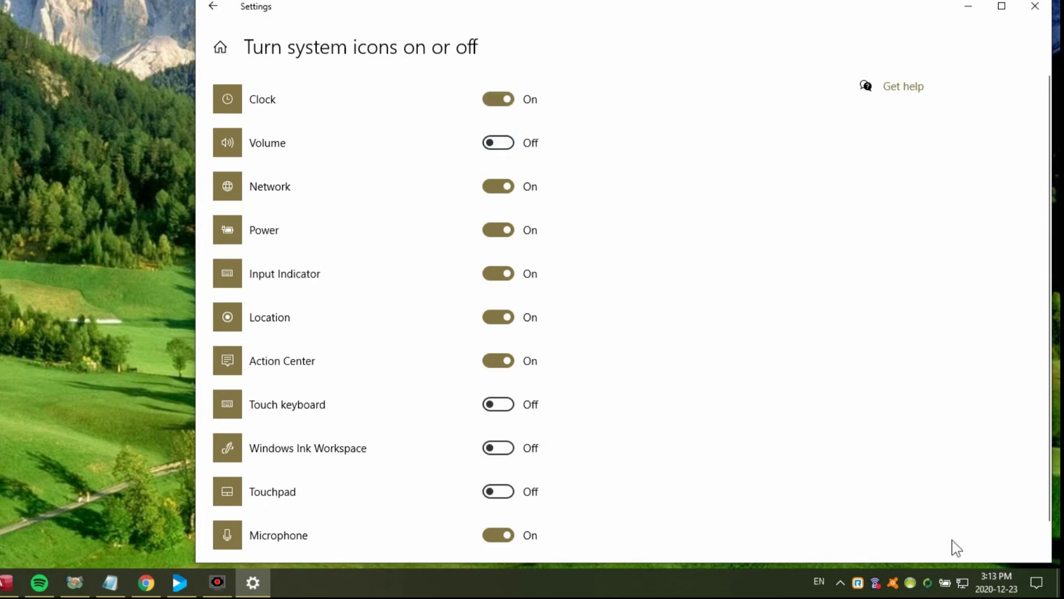
click(840, 583)
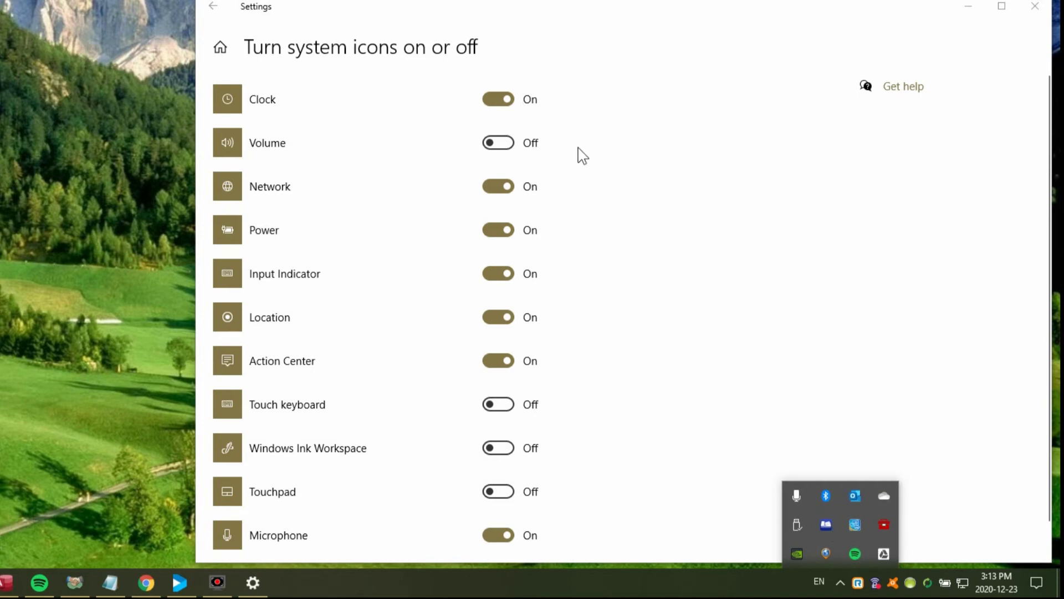
click(505, 143)
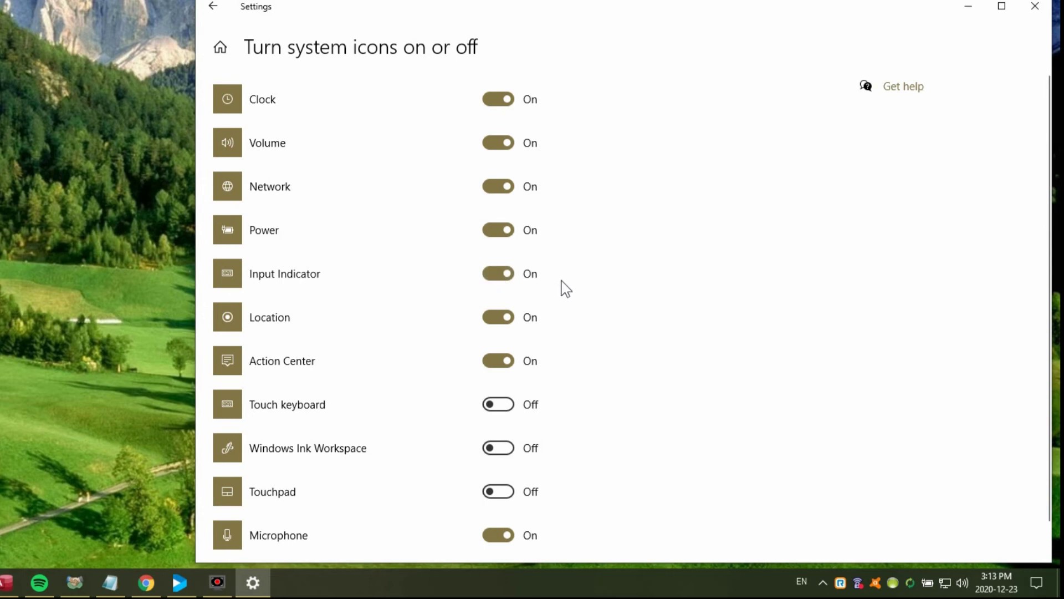
scroll(559, 288, down, 1)
scroll(549, 322, up, 1)
click(499, 364)
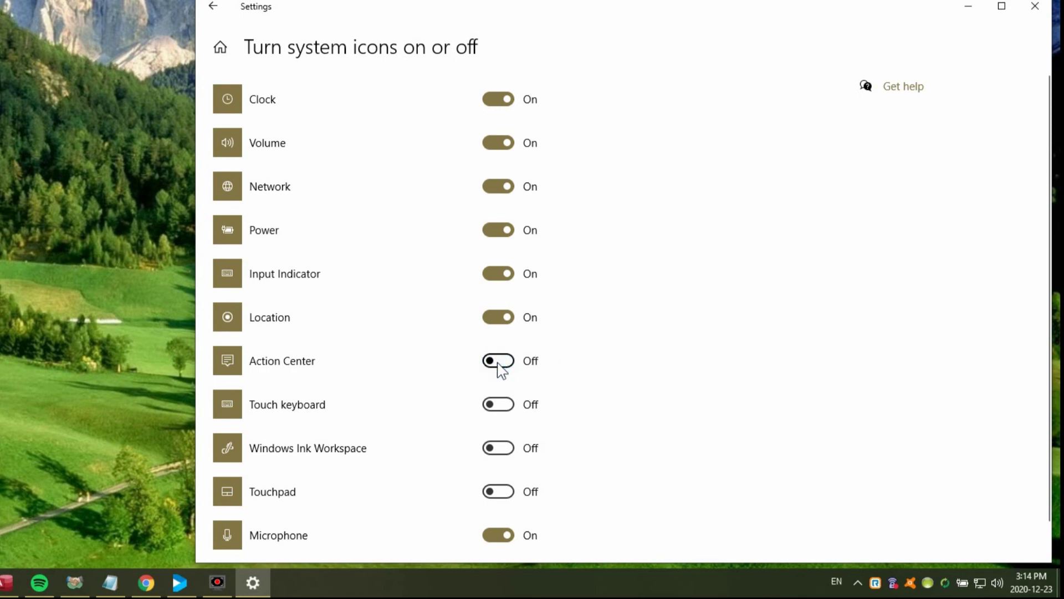
click(498, 362)
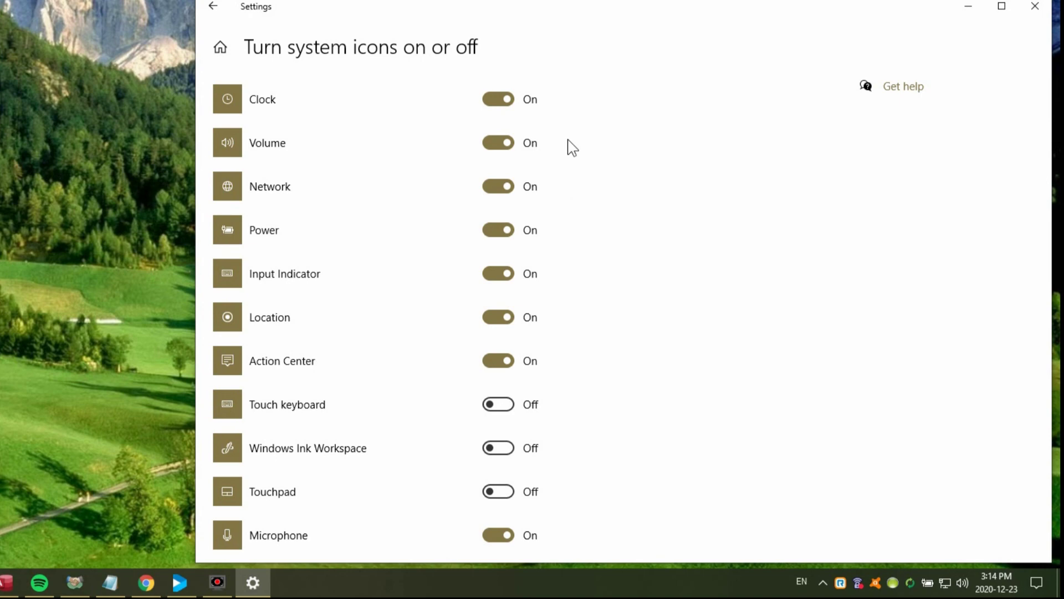
Step: Leave the system icons list via the back arrow, with Action Center still on
click(212, 8)
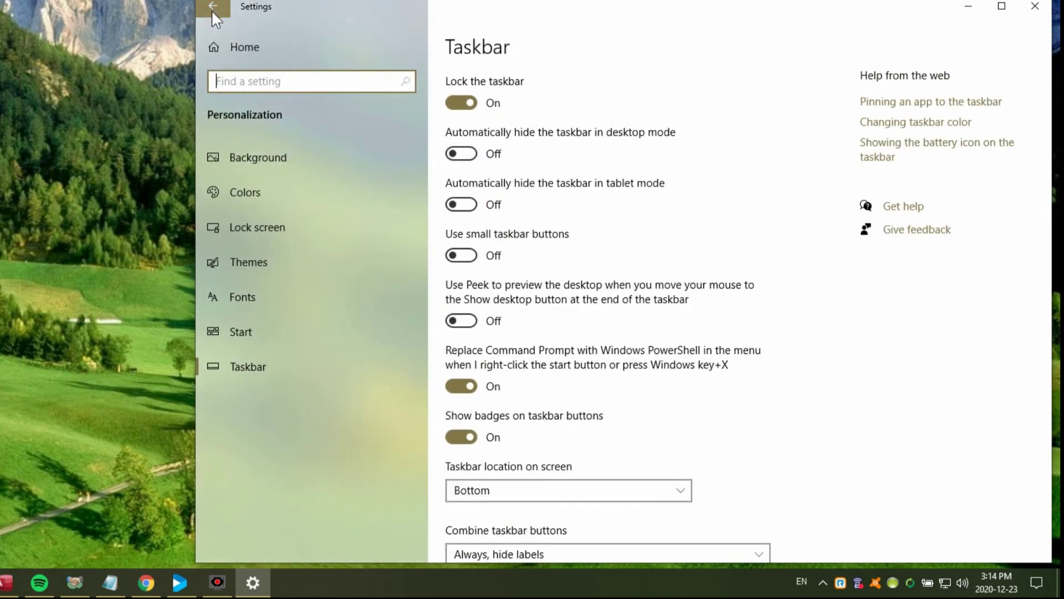